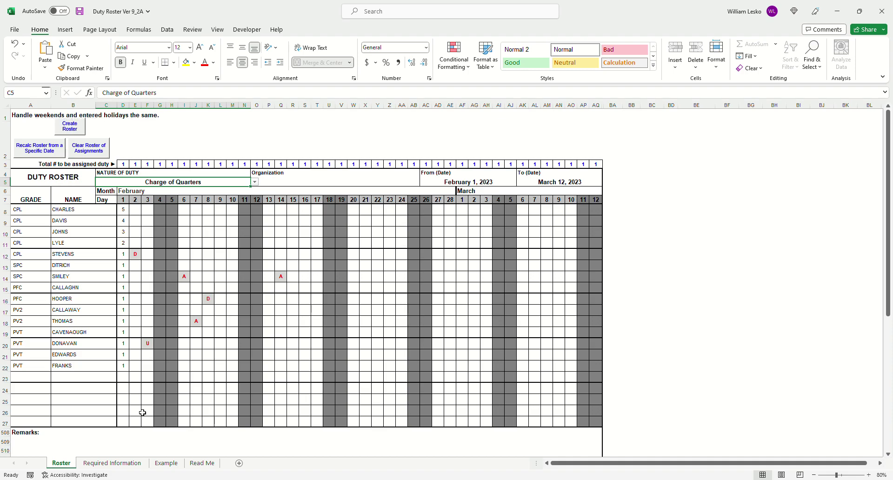
- Switch to the Required Information sheet listing duties, holidays and ranks
click(127, 464)
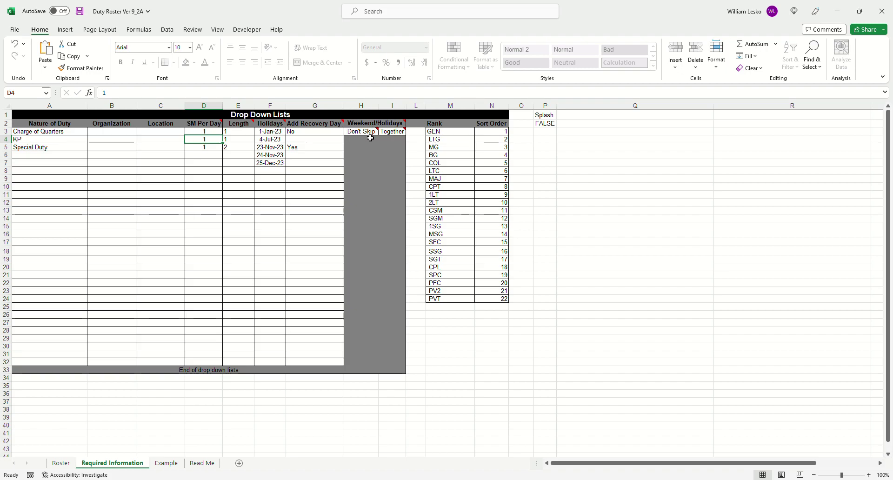
- Set Charge of Quarters' Add Recovery Day in G3 to Yes, then return to the Roster sheet
mouse_move(388, 137)
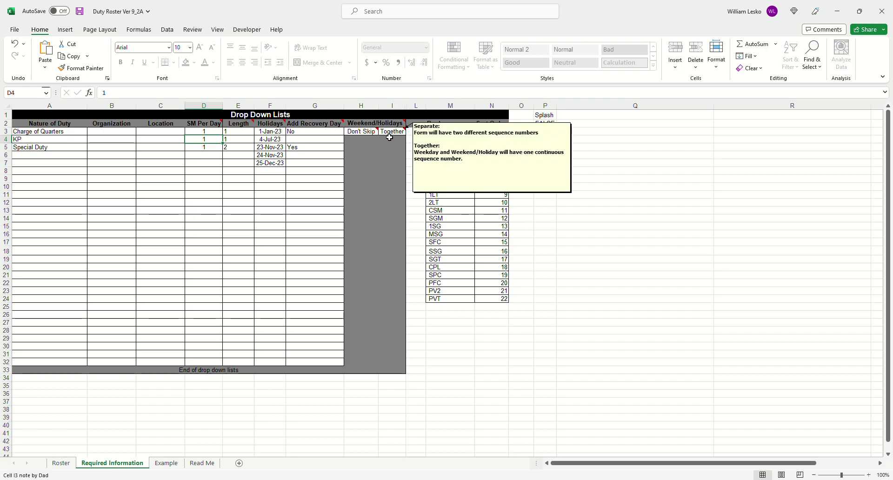
click(310, 133)
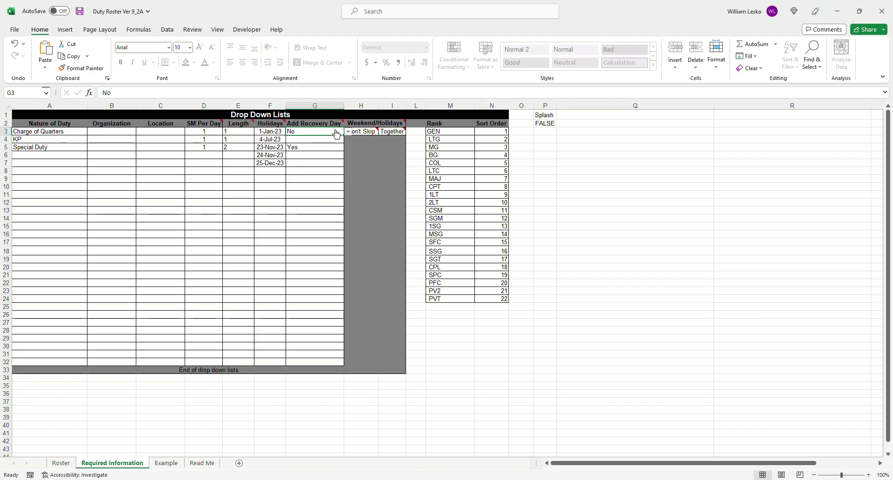
key(alt+Down)
key(Up)
key(Return)
click(68, 464)
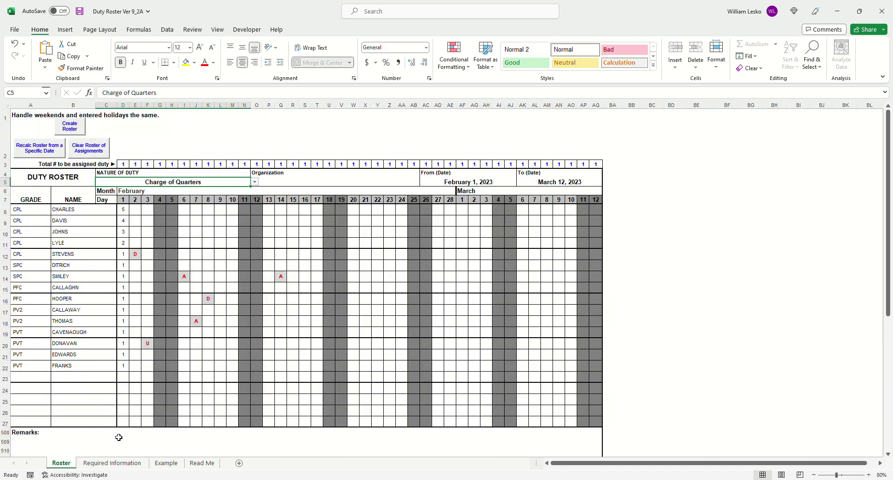
click(166, 464)
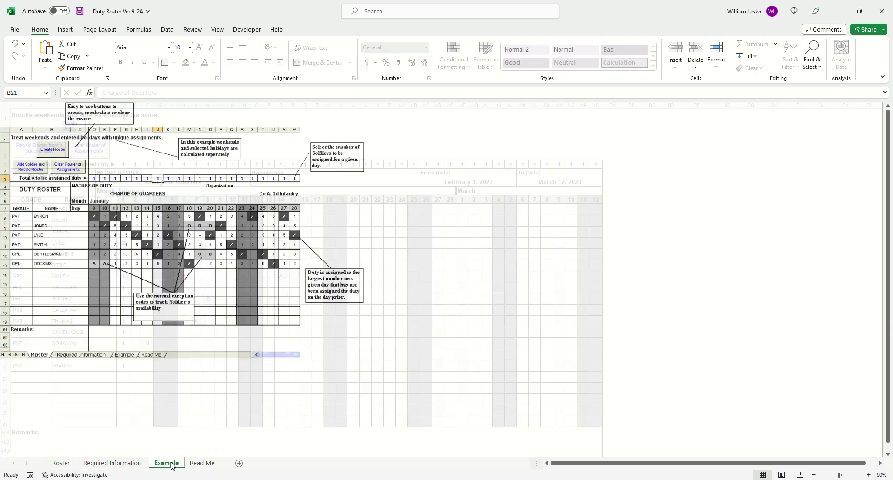
click(194, 463)
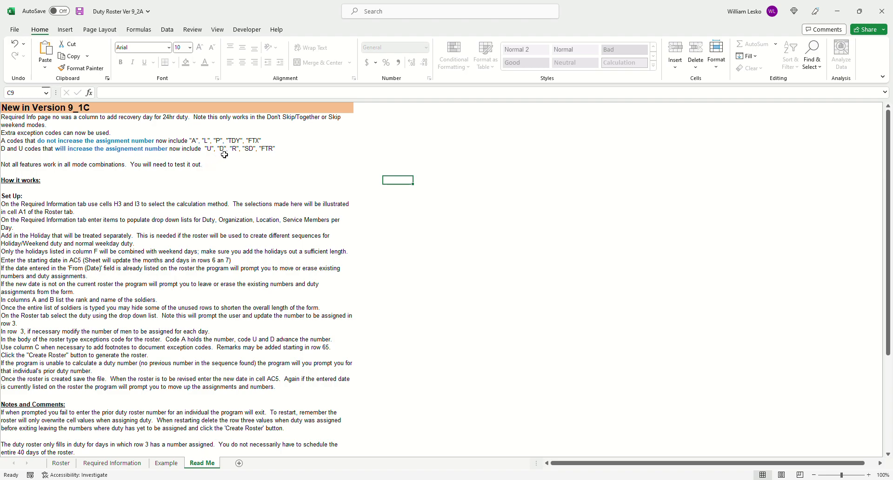
click(70, 464)
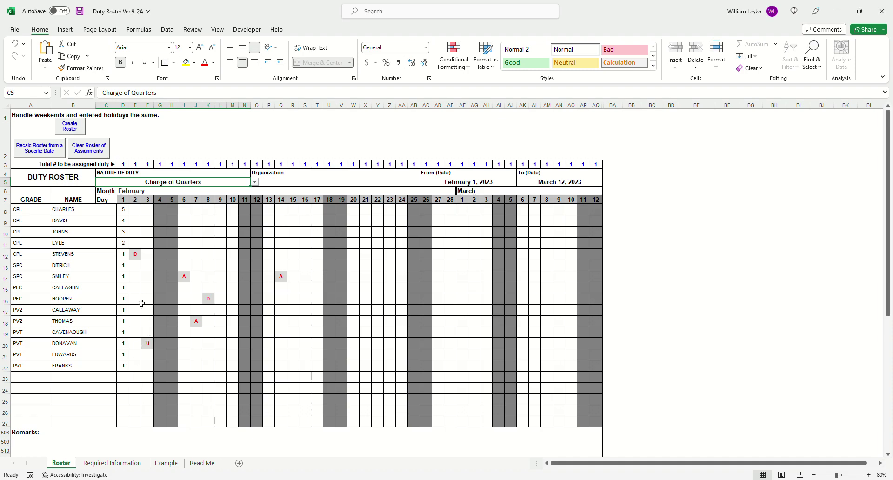
- Enter D for CHARLES on day 2 in E8 and create the rotating roster
click(139, 213)
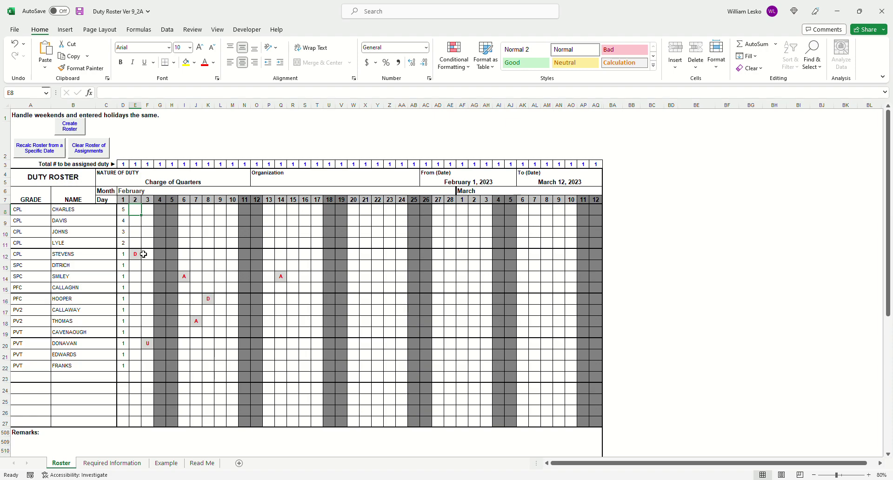
text(D)
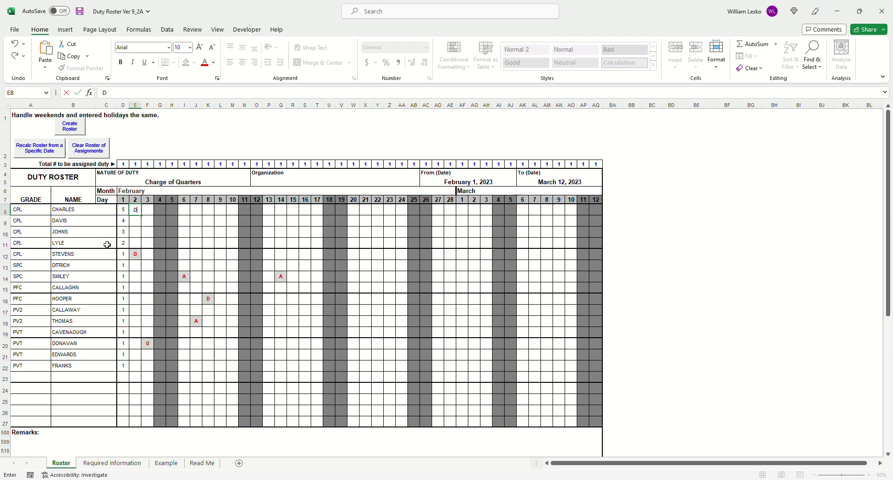
click(138, 219)
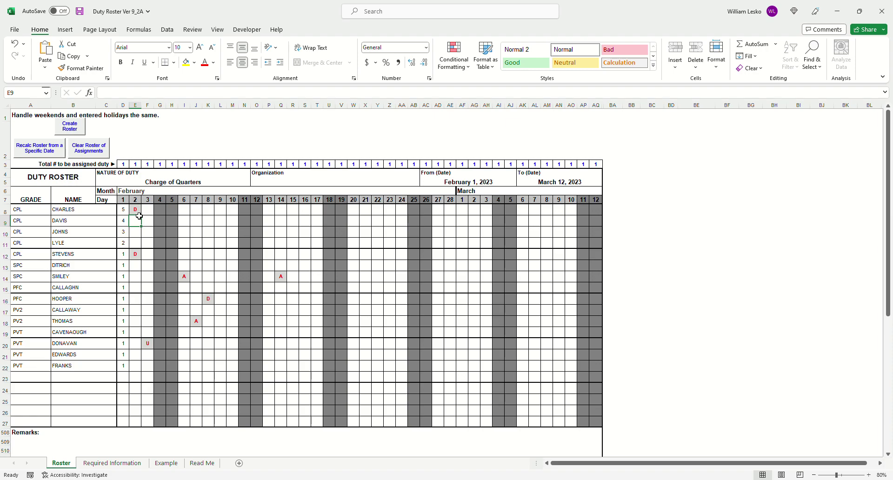
click(78, 132)
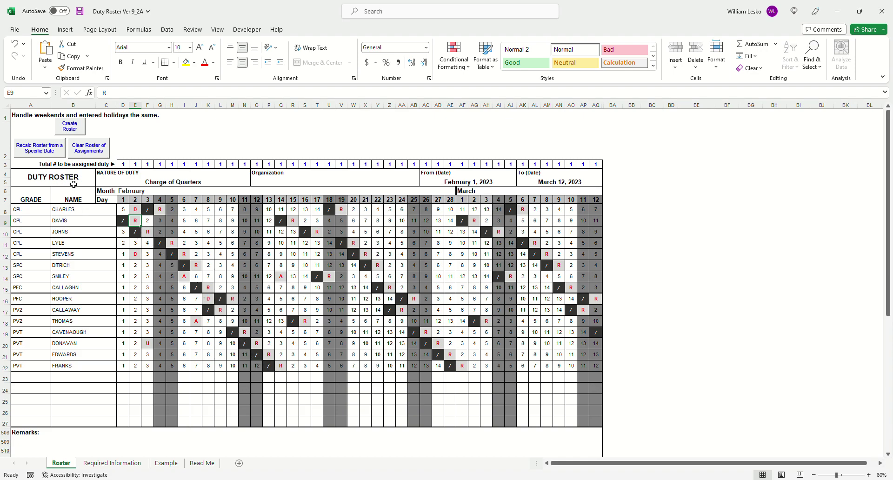
- Clear the roster of assignments, check the Required Information sheet, and return to Roster
click(91, 154)
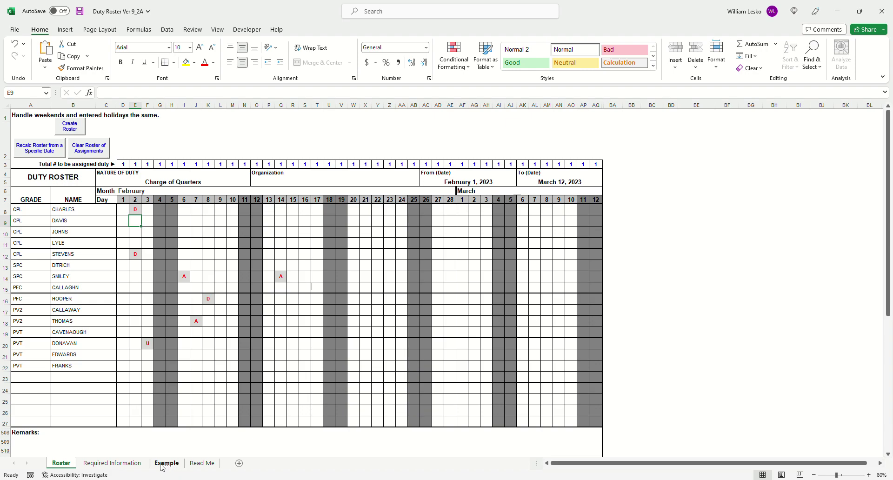
click(133, 467)
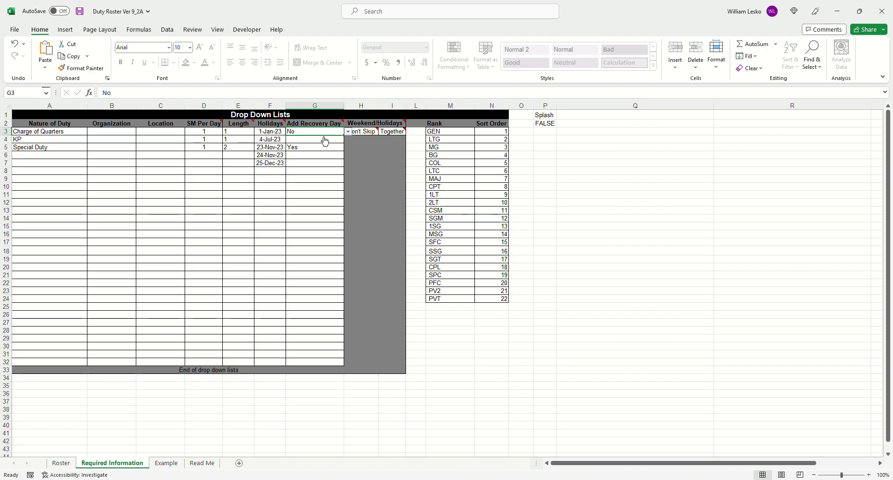
click(57, 466)
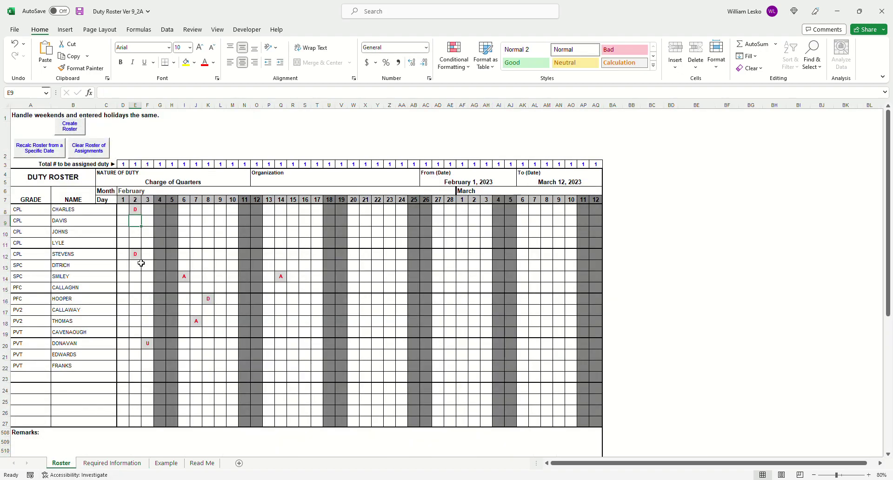
- Enter a starting count of 1 for all soldiers in D8–D22 and recreate the roster
click(123, 210)
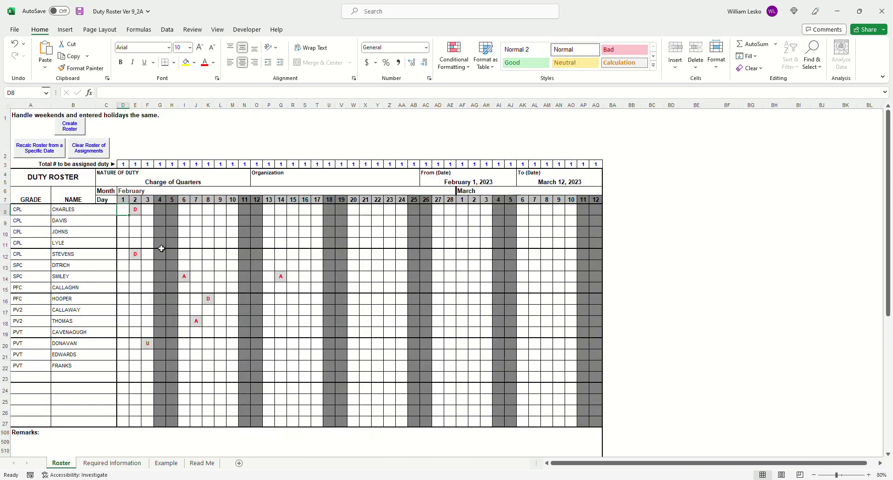
text(1)
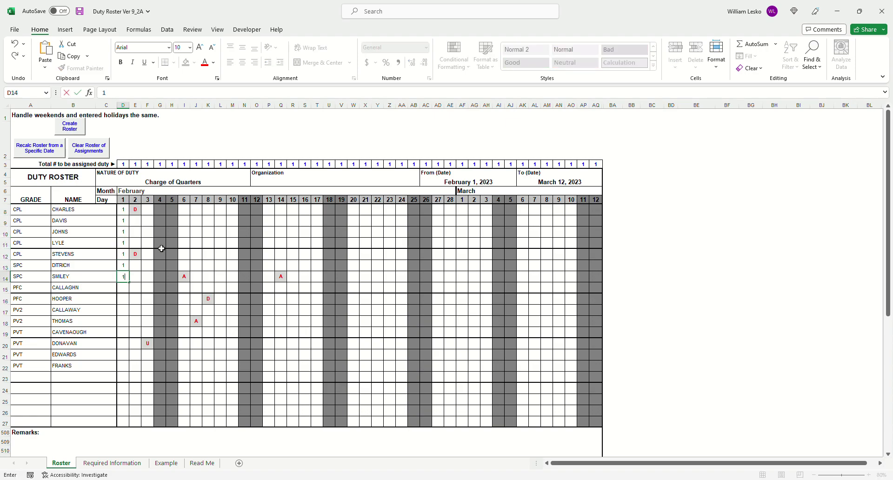
text( 1 1 1 1 1 1 1 1 1 1 1 1 1 1)
key(Up)
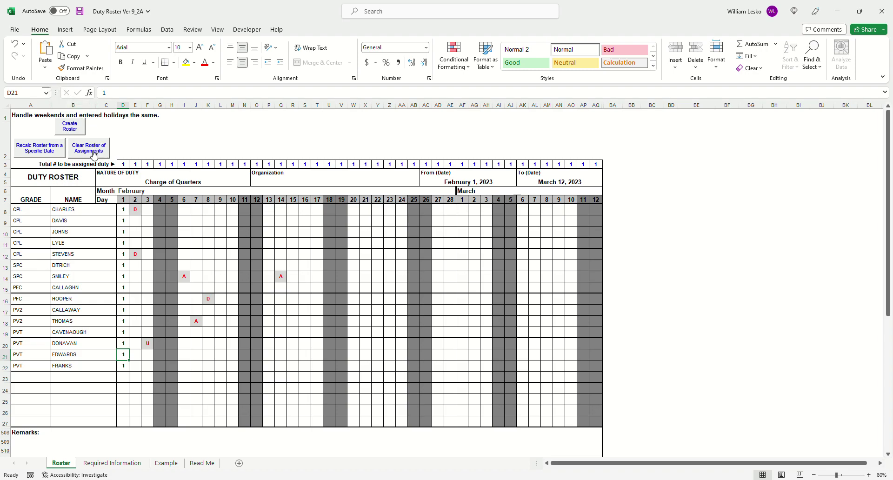
click(82, 133)
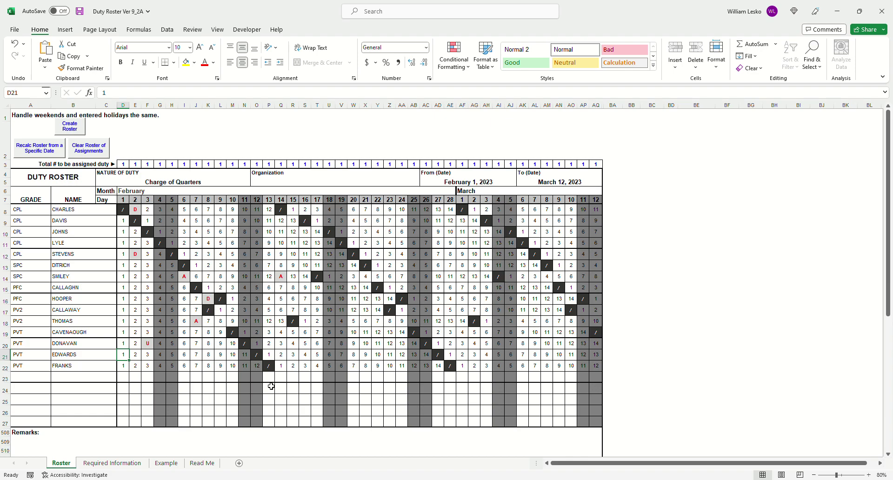
- Set Weekend/Holidays in H3 to Skip, then return to the Roster sheet
click(111, 463)
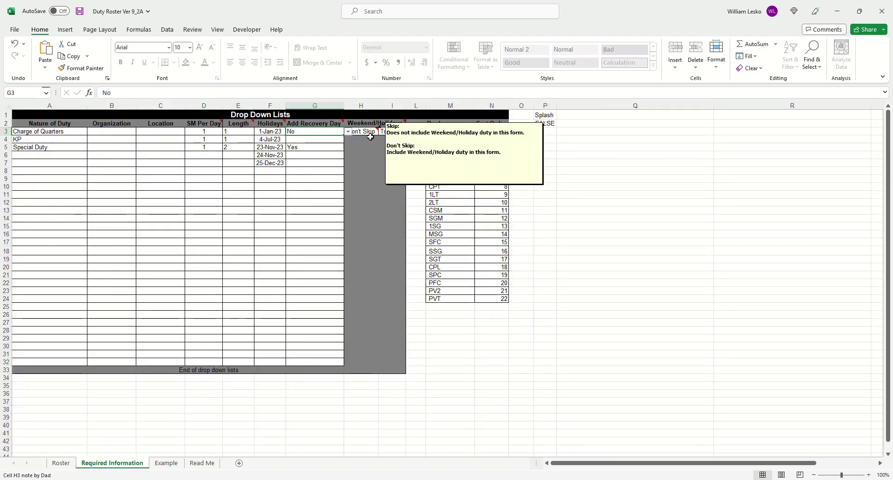
click(370, 136)
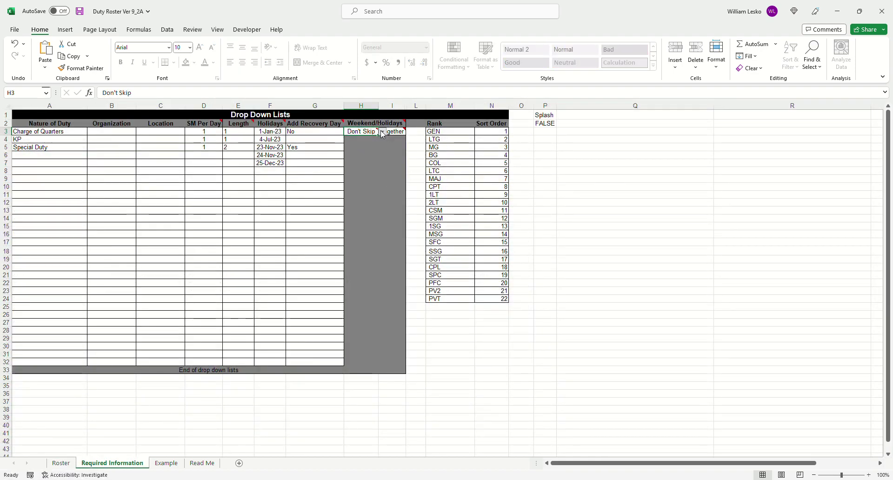
click(383, 132)
click(351, 139)
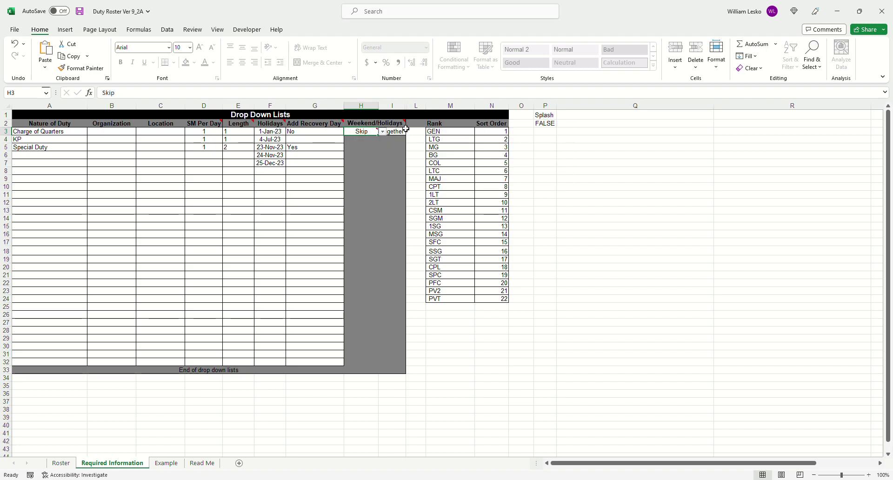
click(363, 147)
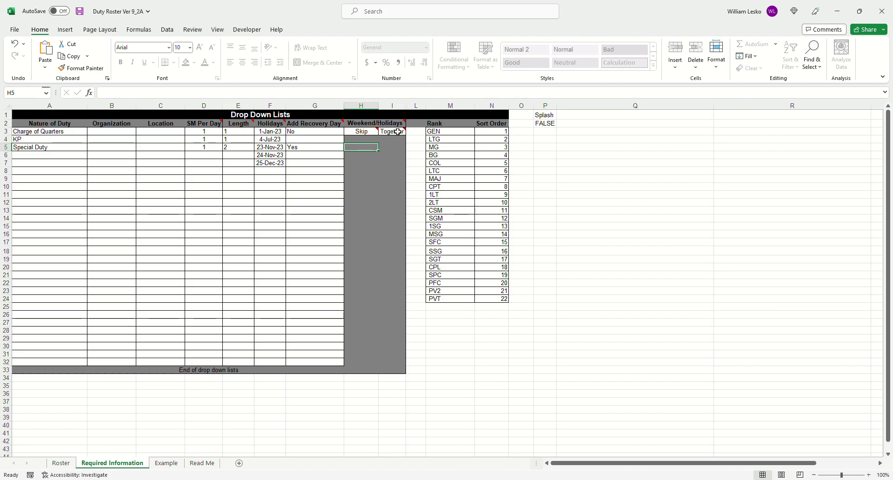
mouse_move(399, 136)
click(61, 464)
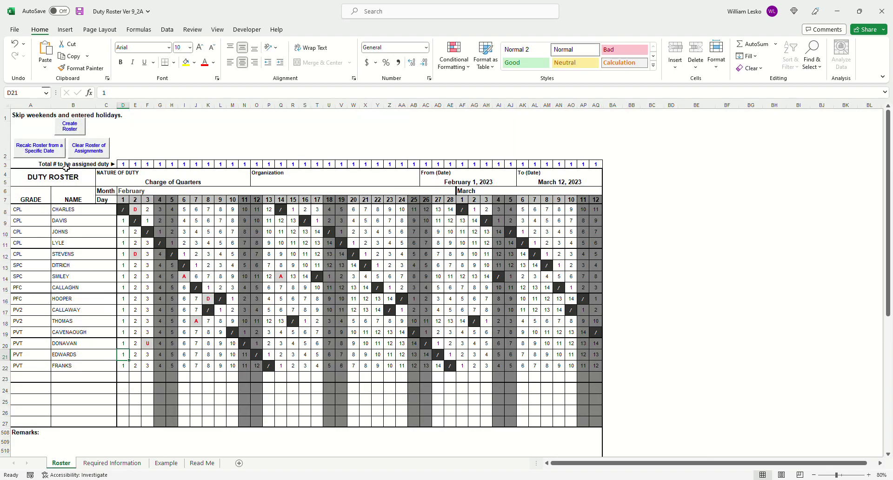
- Clear roster assignments and enter day 1 counts of 1 in D8–D22, with 2 in D21
click(106, 153)
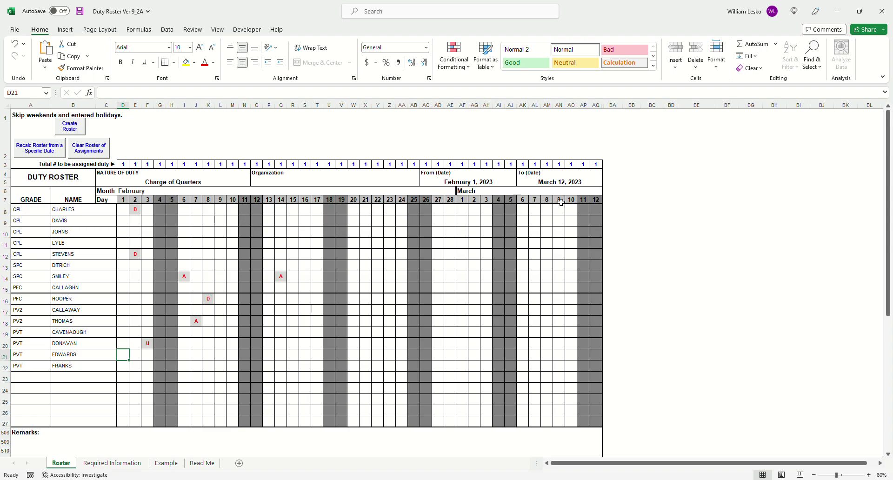
click(126, 214)
text(1)
key(Return)
text(1)
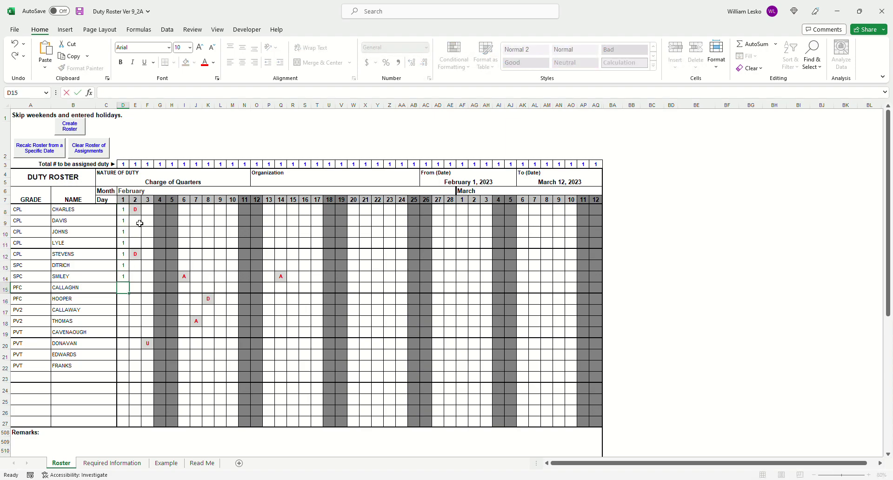
text( 1 1 1 1 1 1 1 1 1)
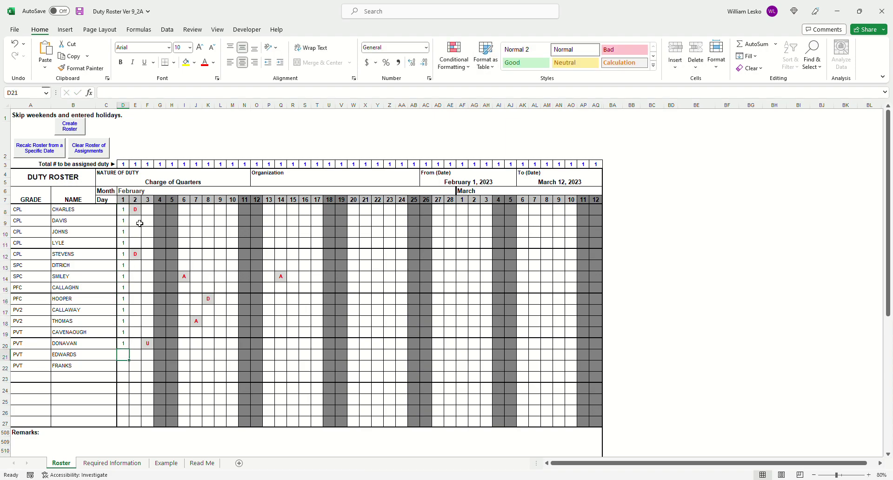
text( 1 1 1 2)
key(Return)
text(1)
key(Up)
- Change Charge of Quarters' Add Recovery Day in G3 back to Yes and return to Roster
click(112, 463)
click(333, 134)
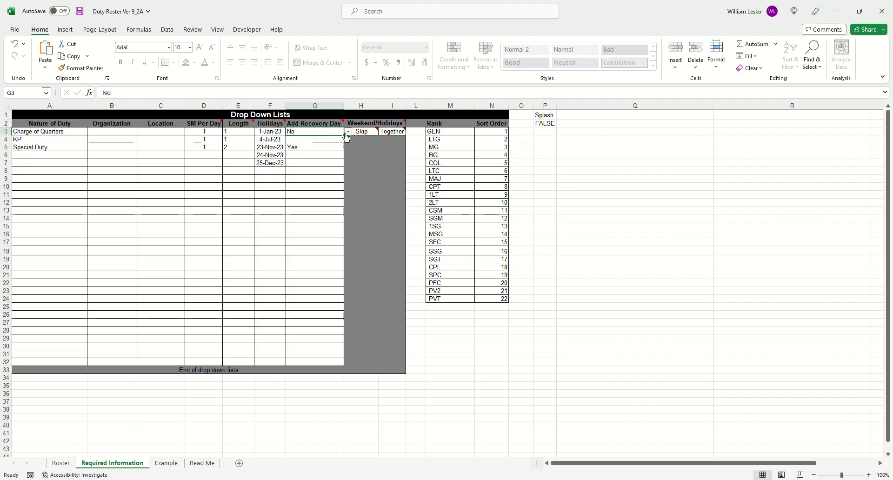
key(alt+Down)
key(Up)
key(Return)
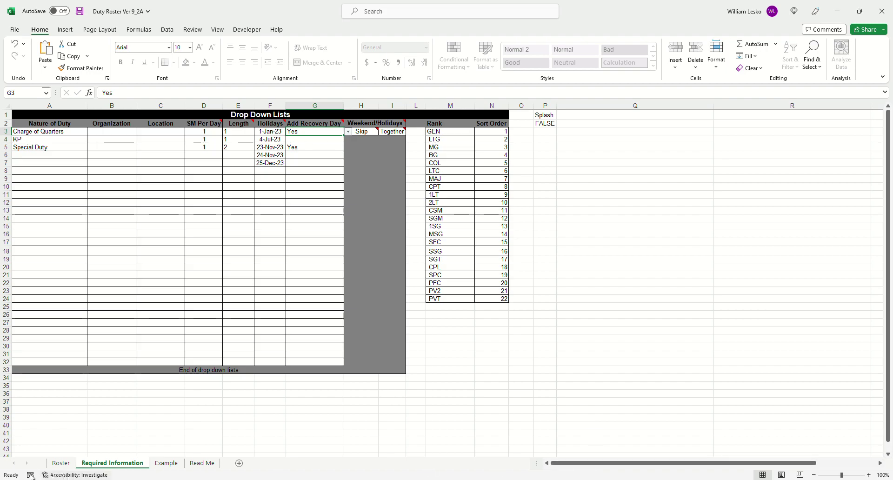
click(60, 463)
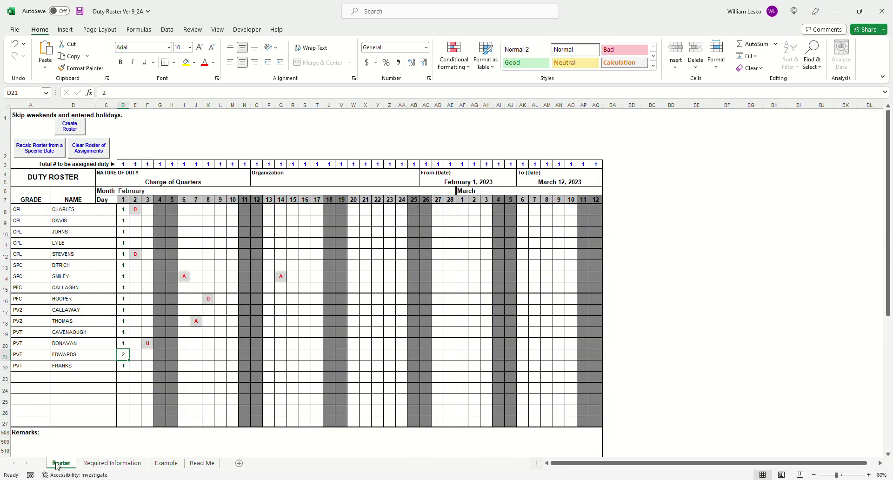
- Create the roster with recovery days, then switch to the Required Information sheet
click(70, 126)
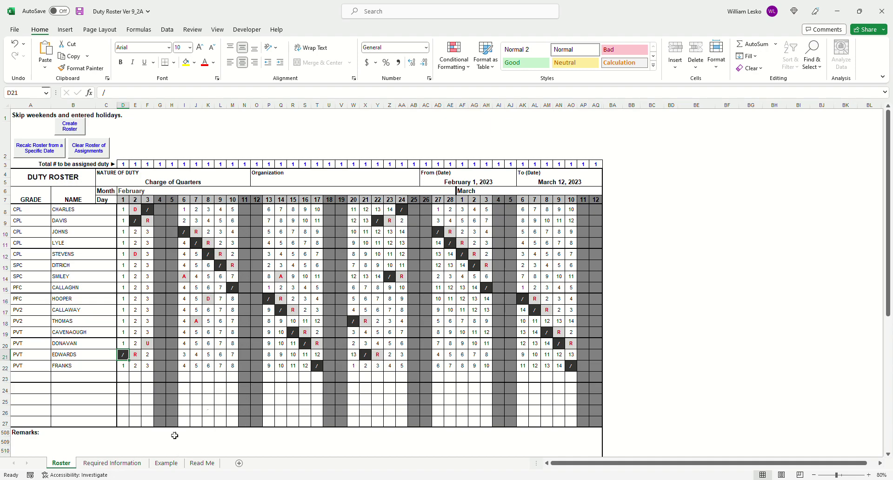
click(112, 463)
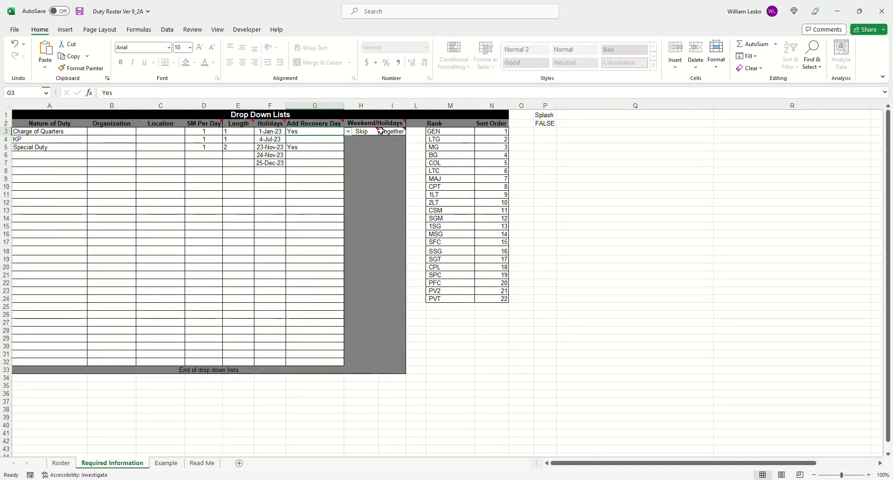
- Set Charge of Quarters' Weekend/Holidays to Don't Skip and its Length to 2
click(371, 135)
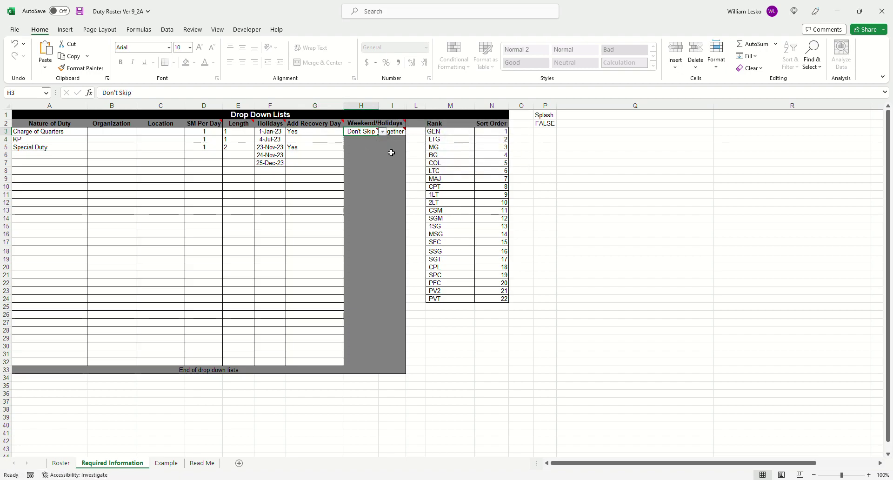
click(391, 148)
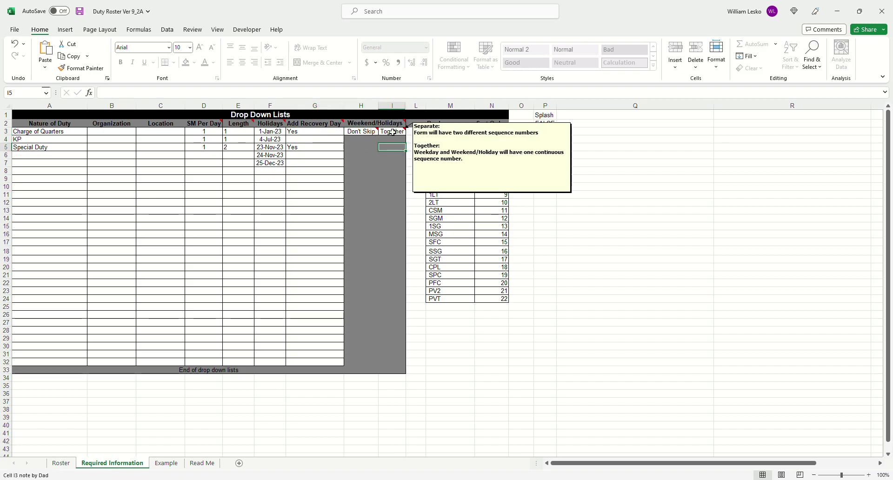
click(234, 133)
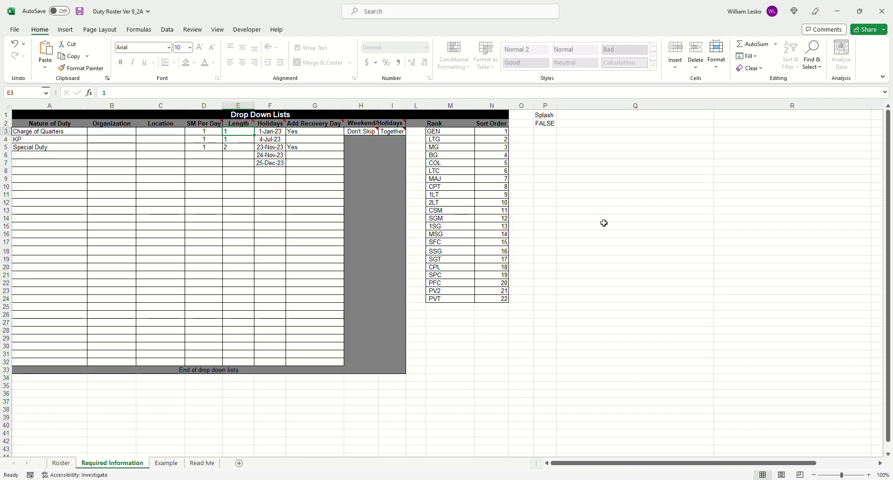
text(2)
key(Return)
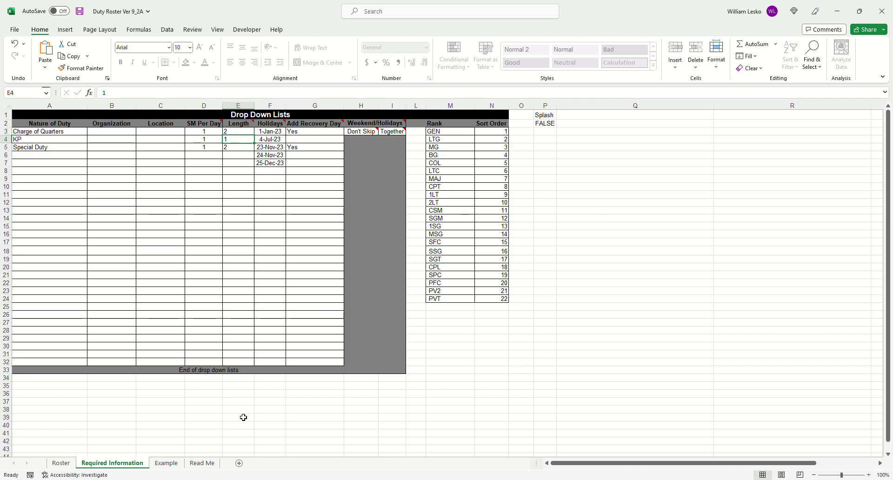
- Check the Charge of Quarters heading on the Roster, then return to Required Information
click(69, 464)
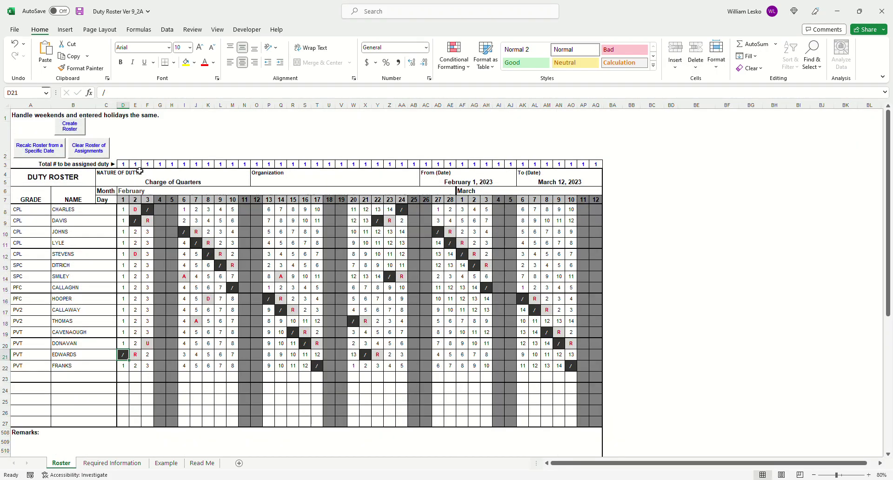
click(195, 182)
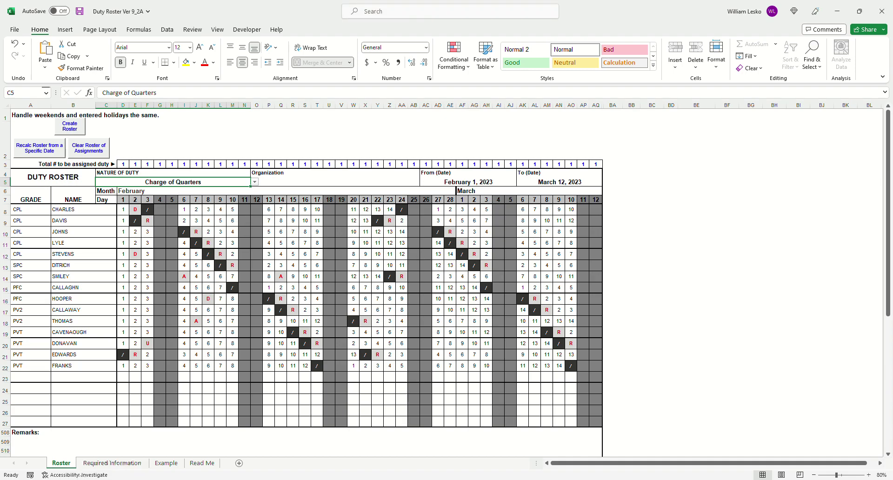
click(112, 463)
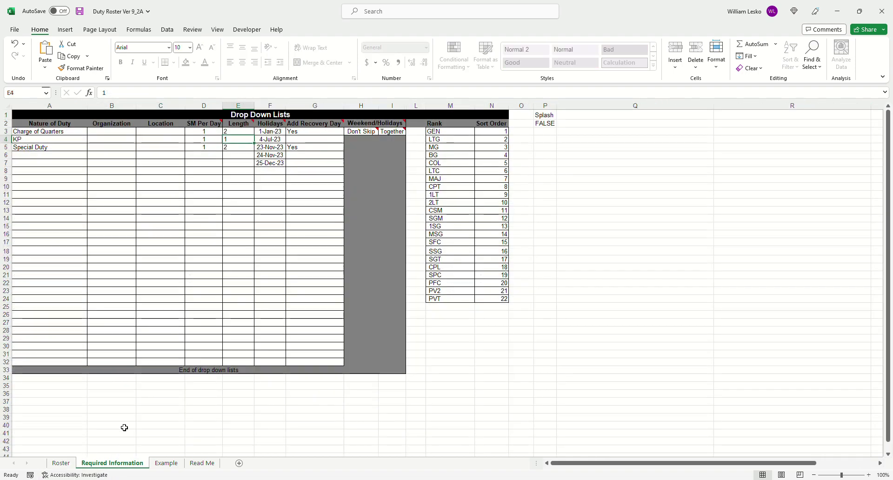
- Set Charge of Quarters to 2 soldiers per day in D3 and view the Roster sheet
click(205, 134)
drag(205, 141, 205, 147)
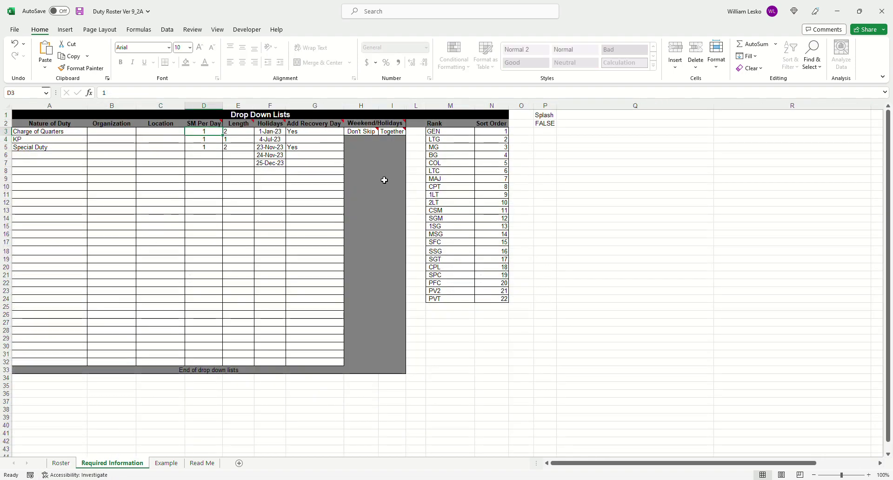
text(2)
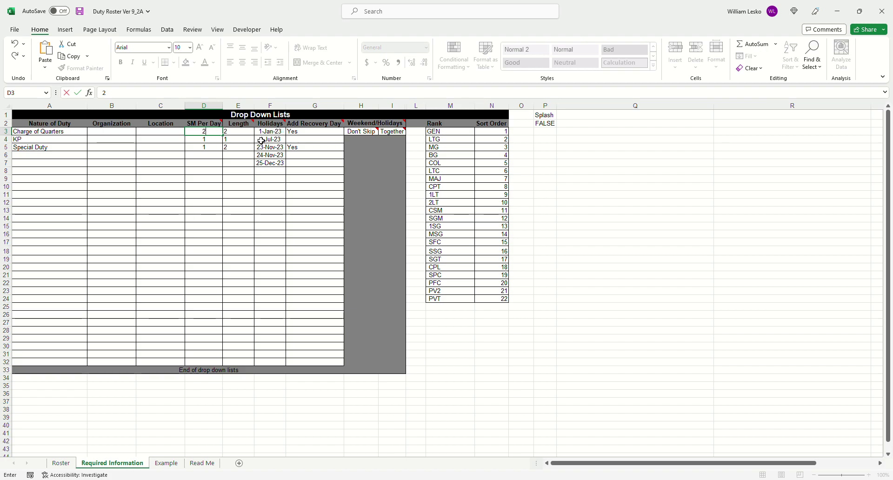
click(62, 463)
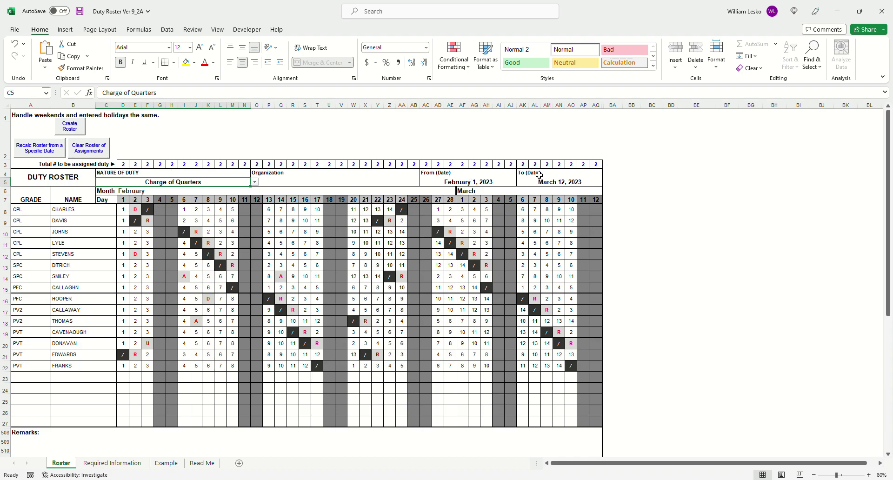
- Clear the roster, enter 1 for all fifteen soldiers in D8:D22, and create the roster
click(85, 148)
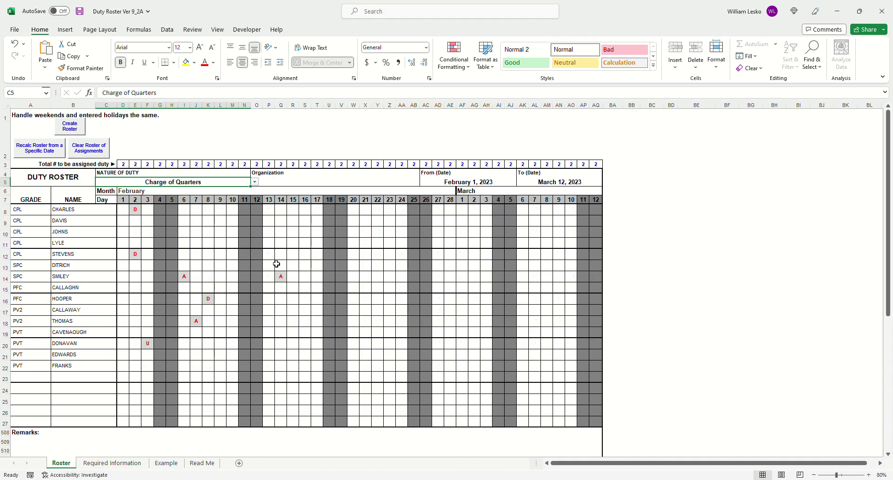
click(128, 212)
text(1 1 1 1 1 1 1 1)
text( 1 1 1 1 1 1 )
text(1)
key(Up)
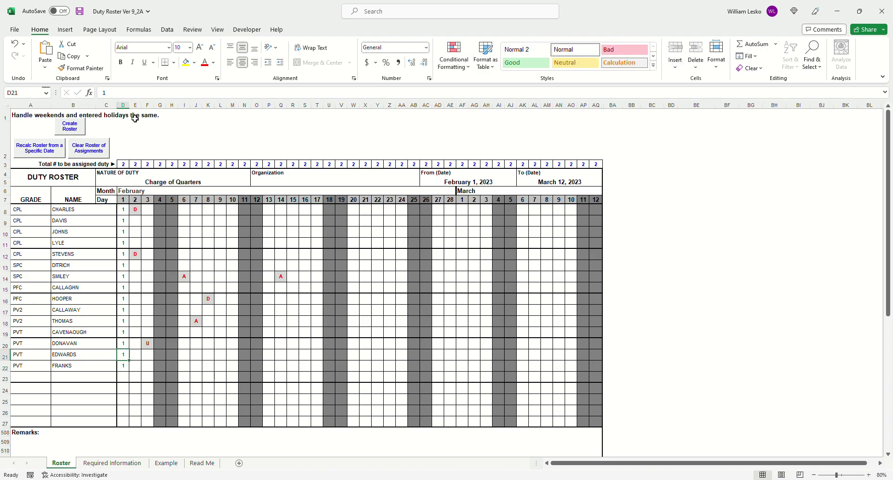
click(70, 126)
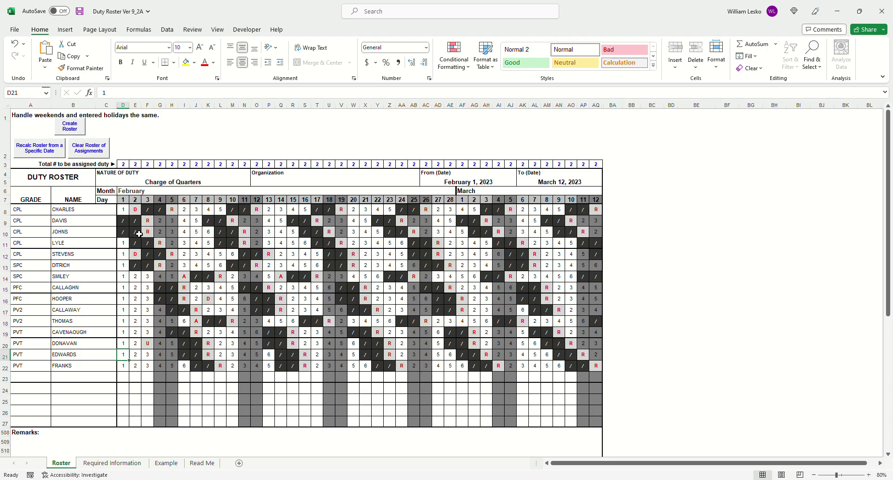